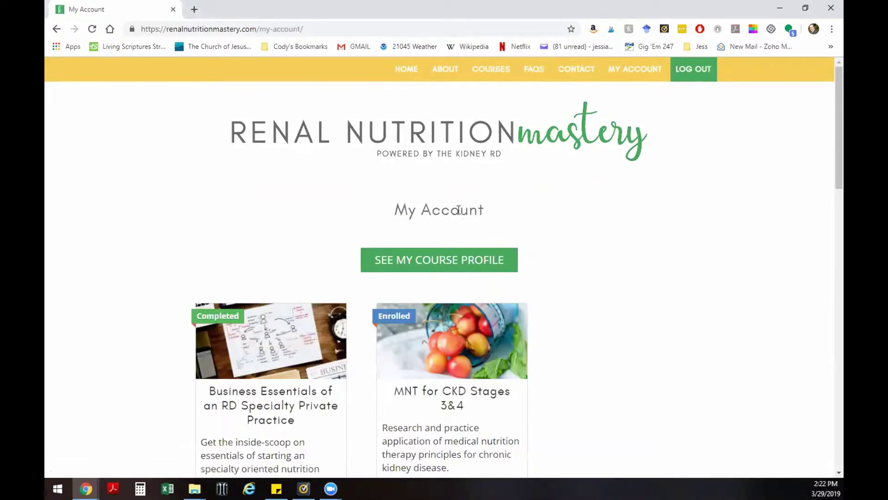
scroll(288, 394, "down", 2)
- Open the completed Business Essentials of an RD Specialty Private Practice course page
left_click(289, 394)
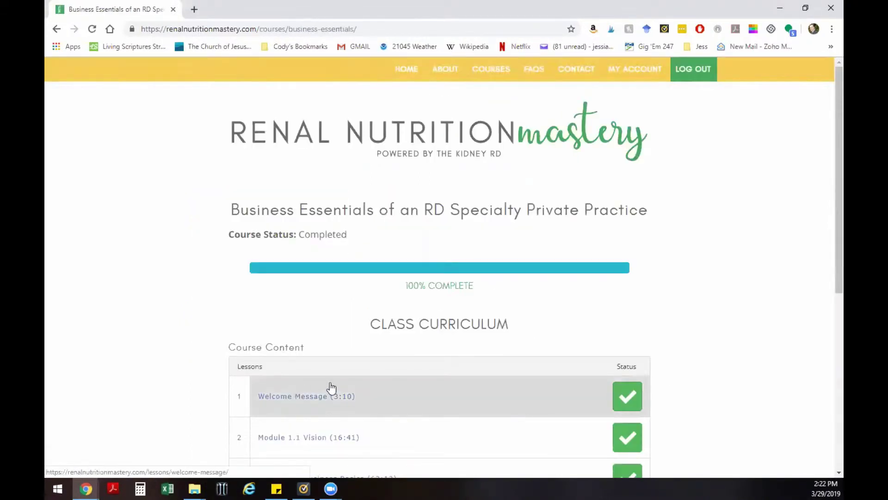
scroll(332, 387, "down", 4)
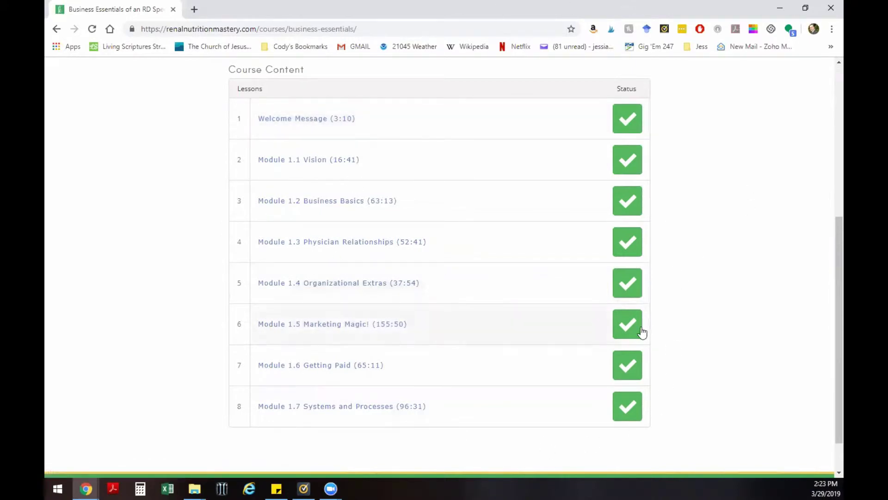
scroll(639, 333, "up", 1)
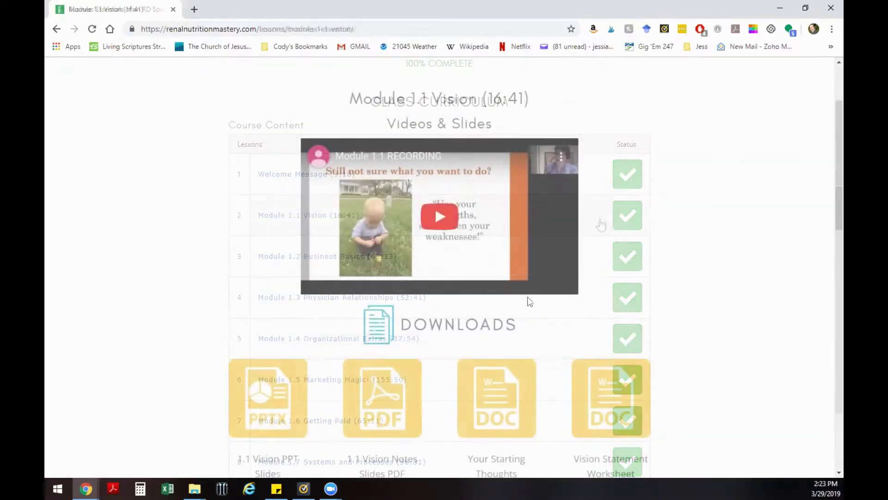
scroll(472, 312, "down", 2)
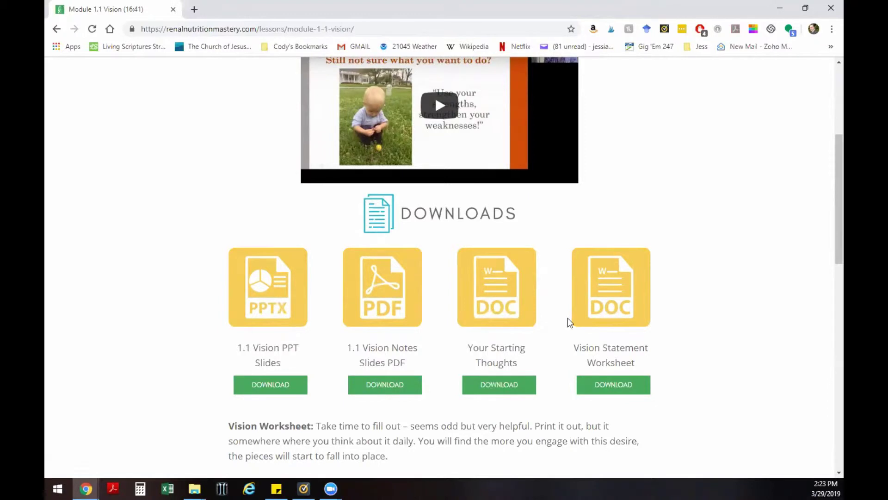
scroll(613, 316, "down", 4)
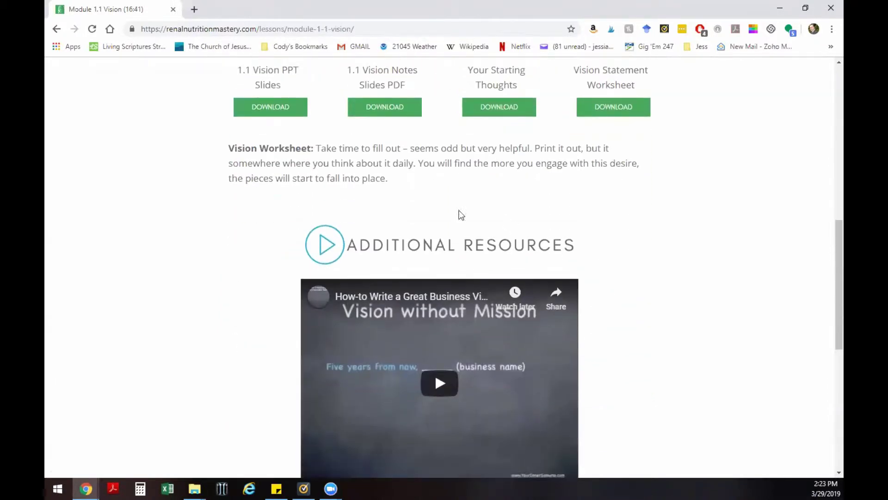
scroll(570, 306, "down", 1)
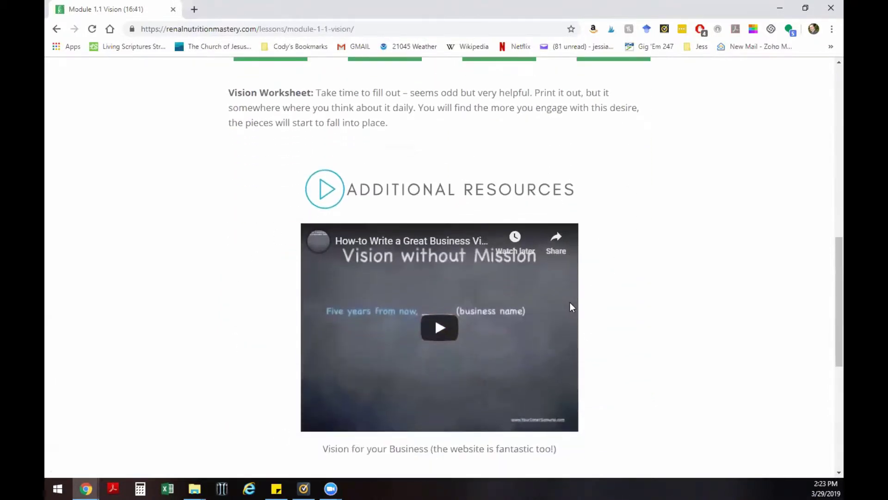
scroll(571, 308, "down", 2)
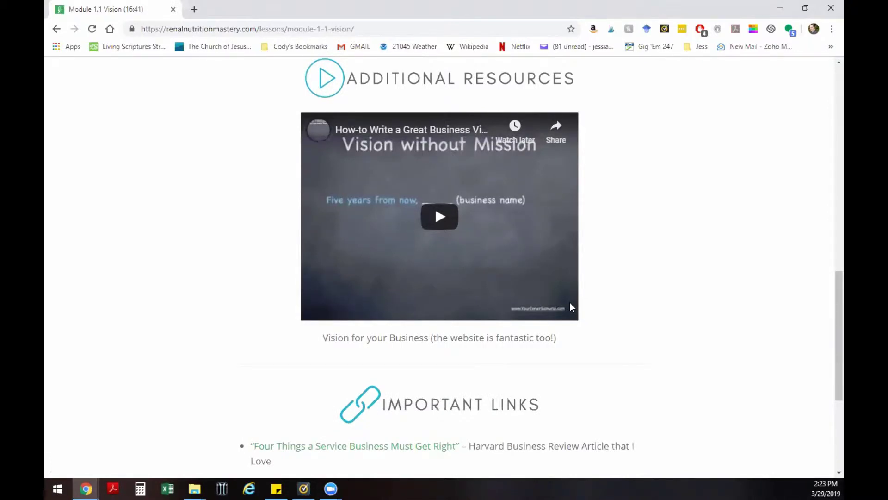
scroll(570, 306, "down", 3)
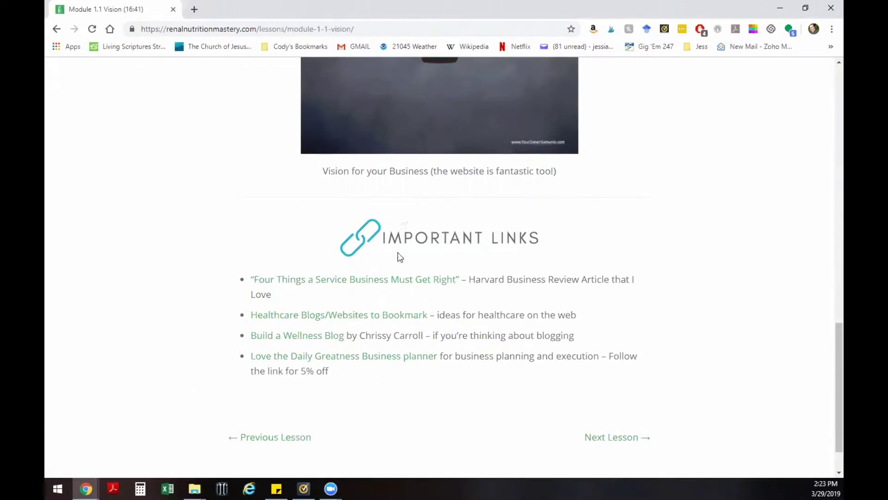
- Jump back to the top of the Module 1.3 Physician Relationships lesson
key("alt+Left")
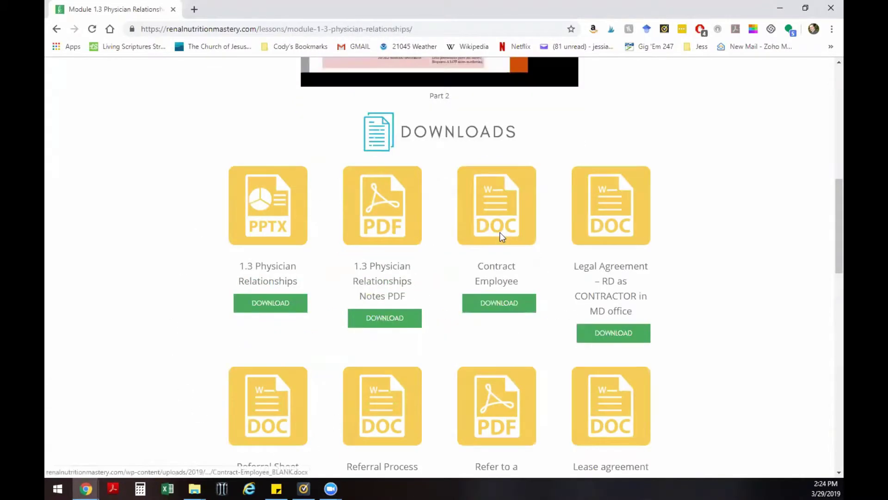
scroll(500, 232, "up", 3)
scroll(535, 194, "up", 6)
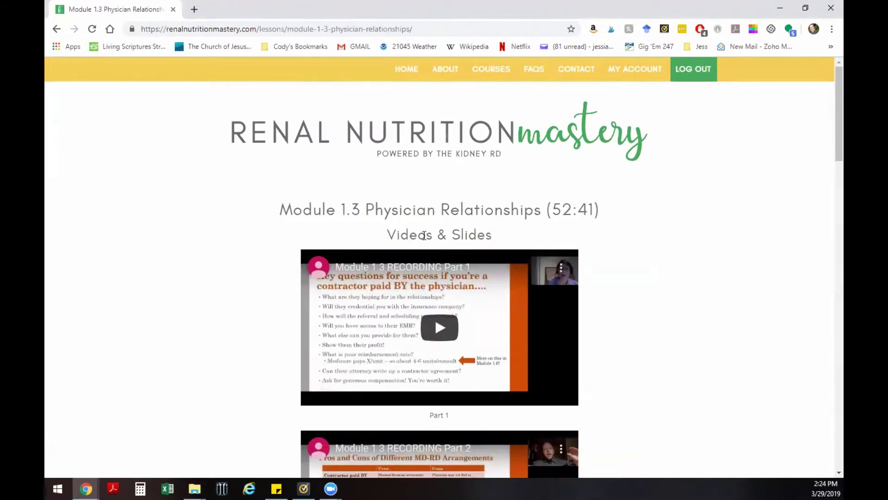
scroll(423, 236, "down", 4)
scroll(284, 287, "down", 3)
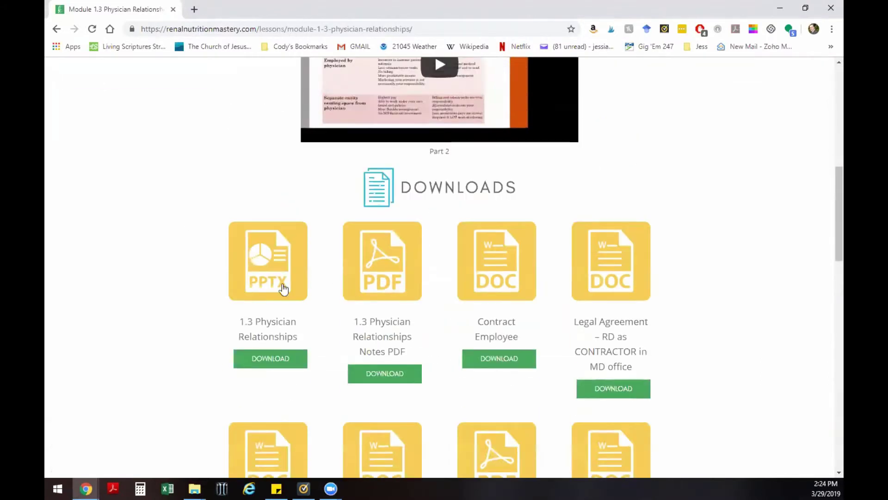
scroll(495, 311, "down", 2)
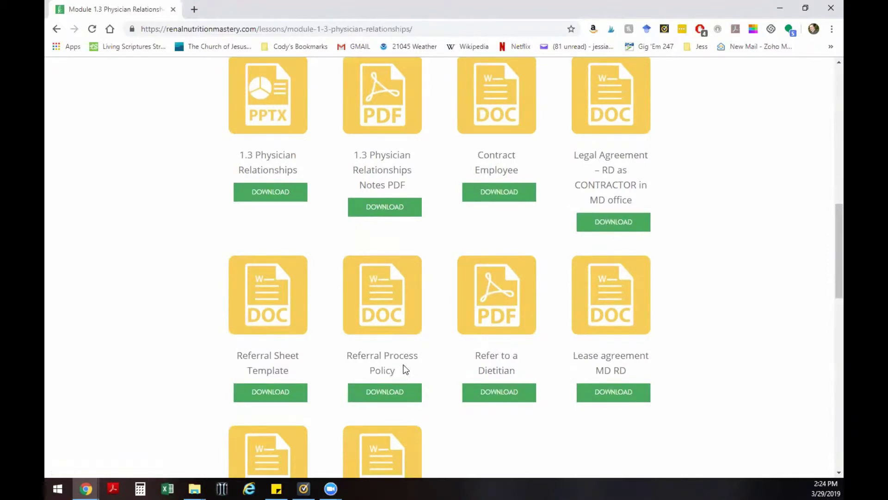
scroll(430, 376, "down", 3)
scroll(455, 366, "up", 4)
scroll(499, 334, "up", 5)
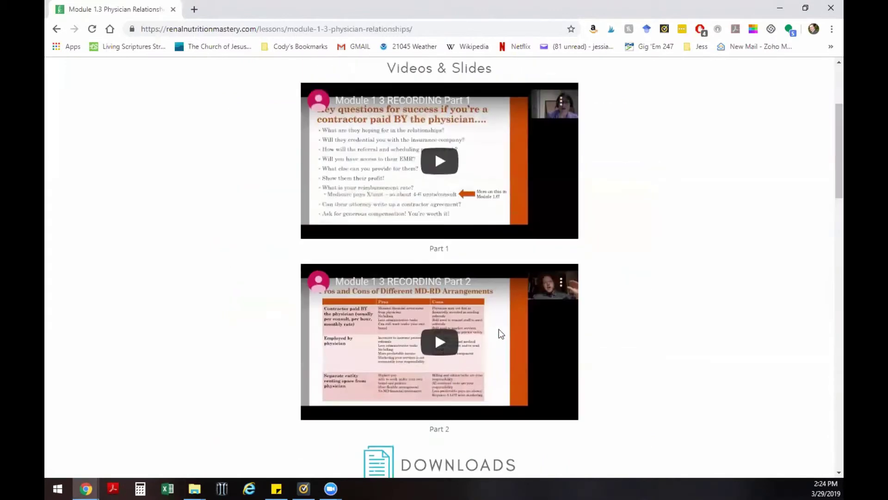
- Open the MNT for CKD Stages 3&4 course and mark Module 2.1 Intro to Counseling complete
left_click(445, 382)
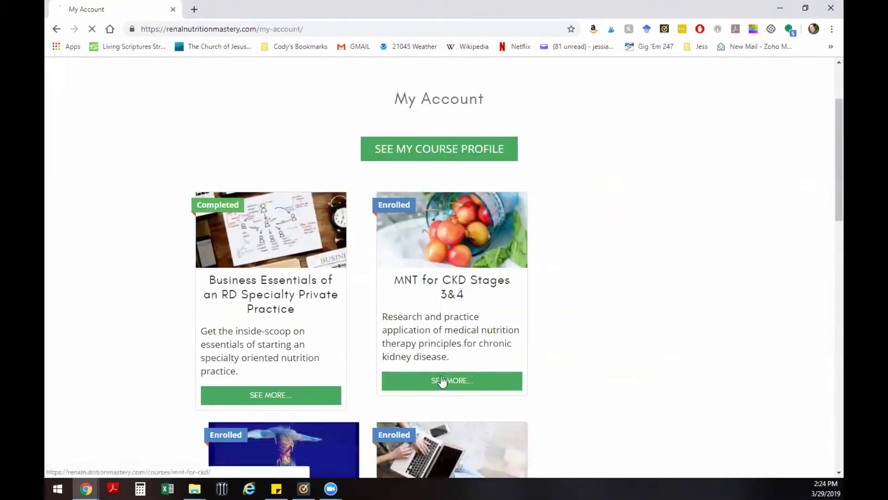
scroll(430, 379, "down", 2)
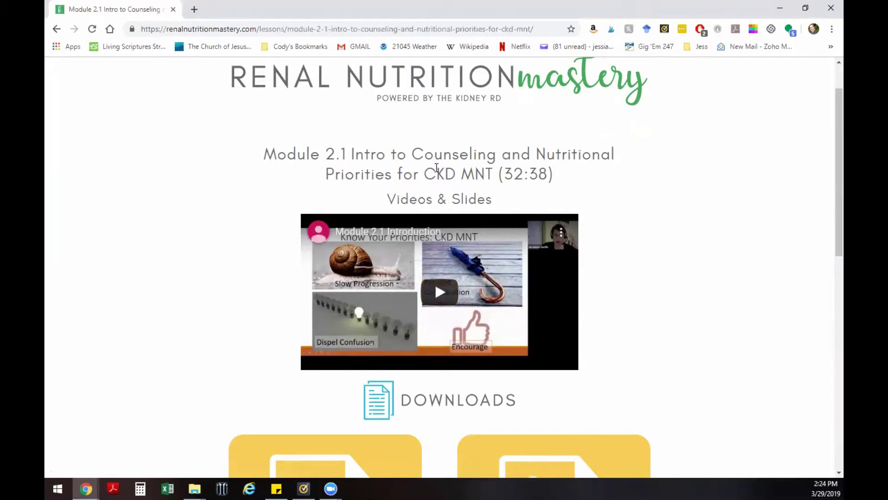
scroll(436, 169, "down", 2)
scroll(436, 168, "up", 1)
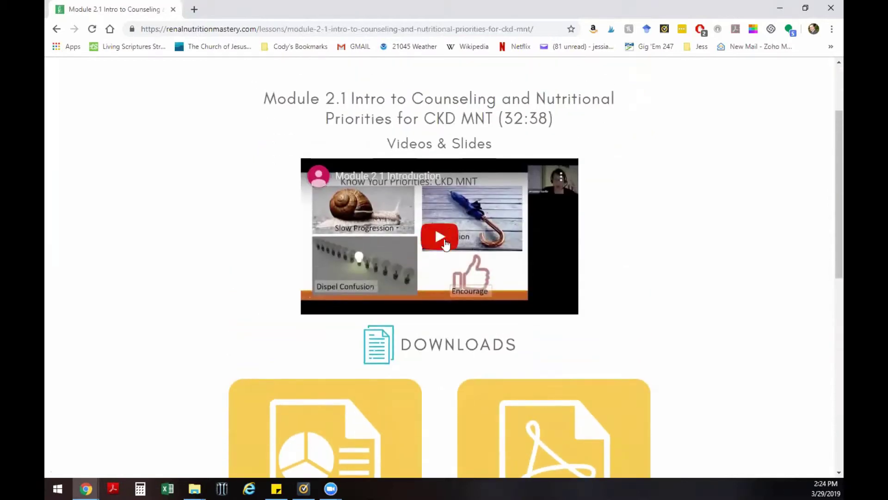
scroll(430, 276, "down", 3)
scroll(431, 277, "down", 1)
scroll(431, 276, "down", 2)
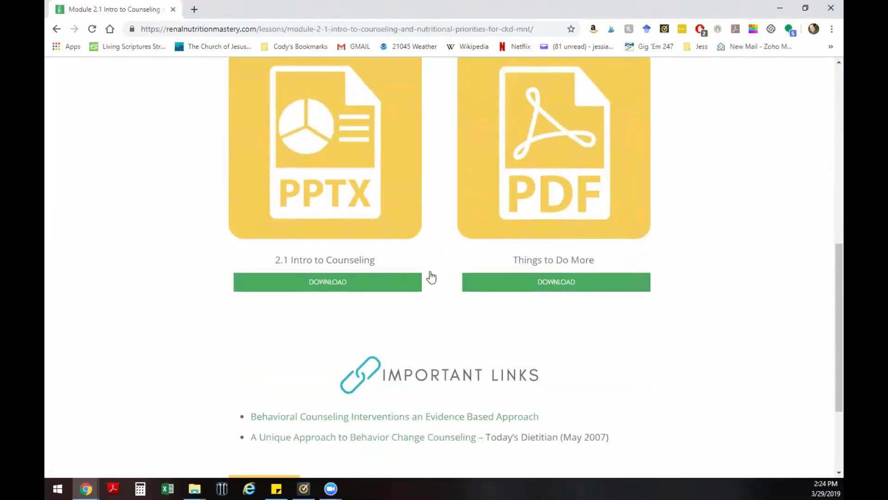
mouse_move(325, 146)
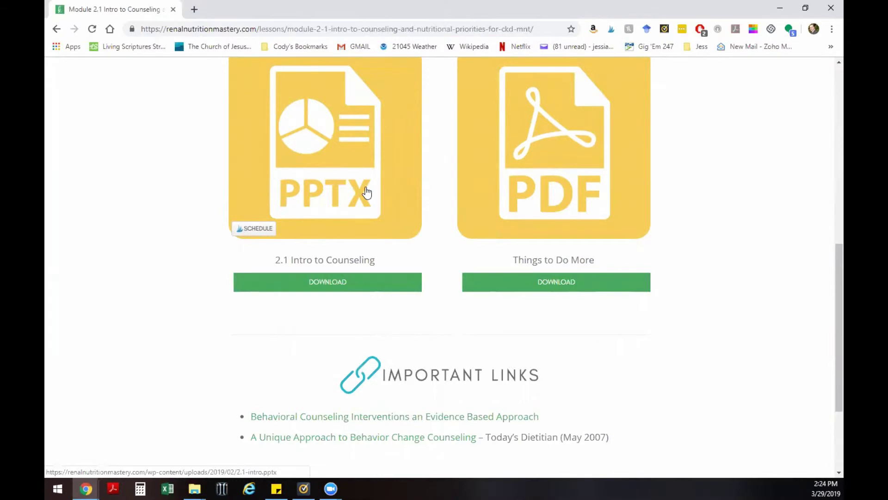
scroll(367, 192, "down", 2)
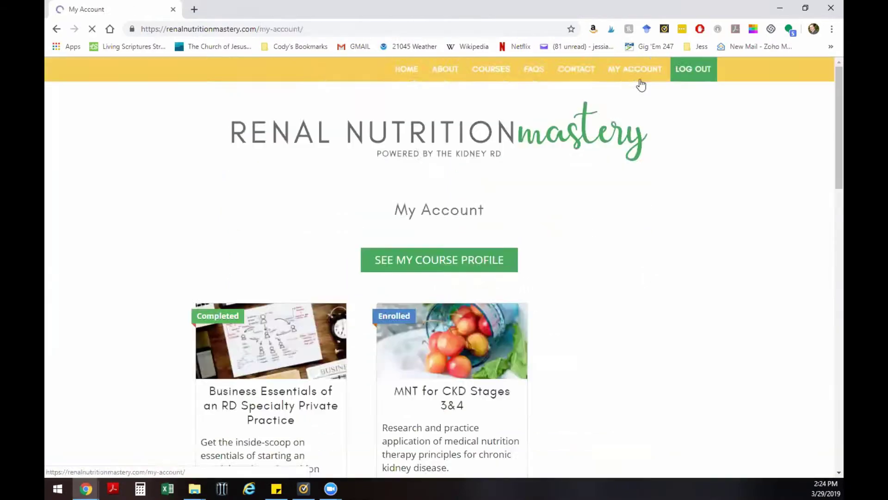
left_click(275, 377)
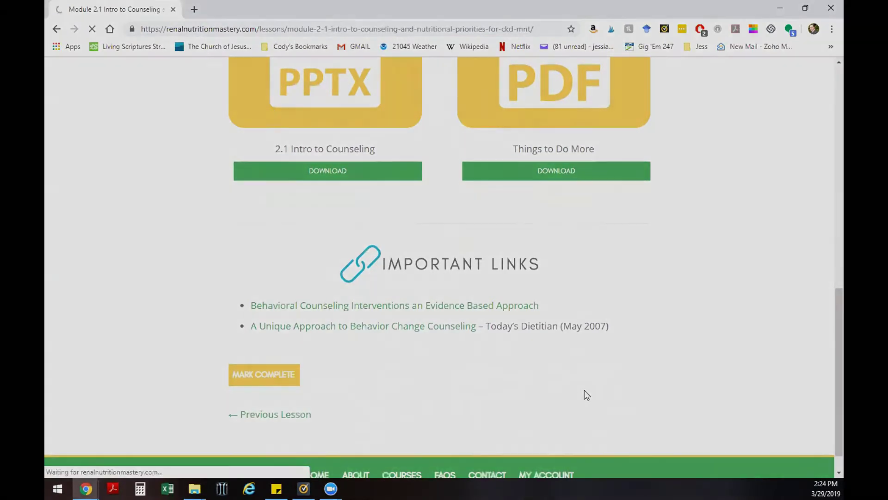
scroll(524, 357, "up", 6)
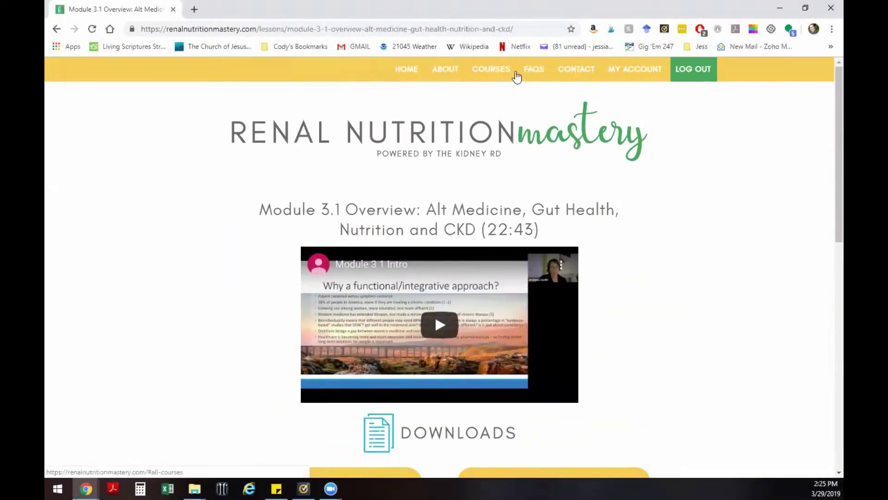
scroll(515, 76, "down", 4)
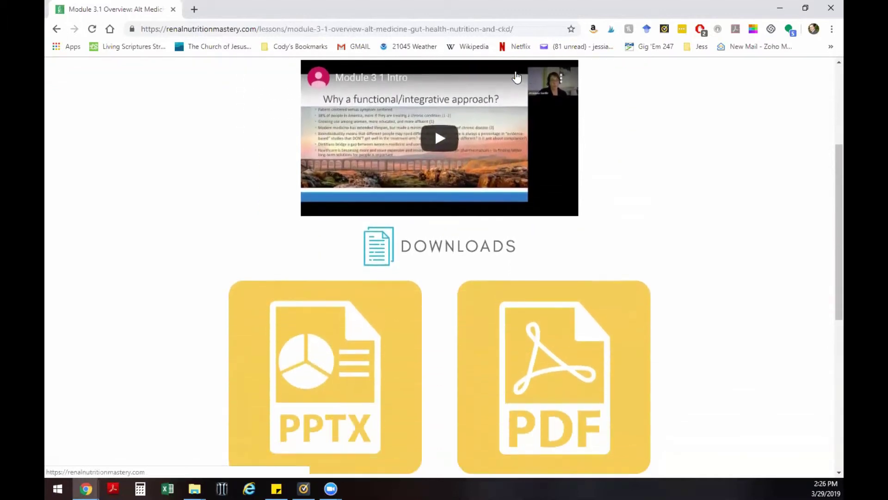
scroll(516, 76, "down", 1)
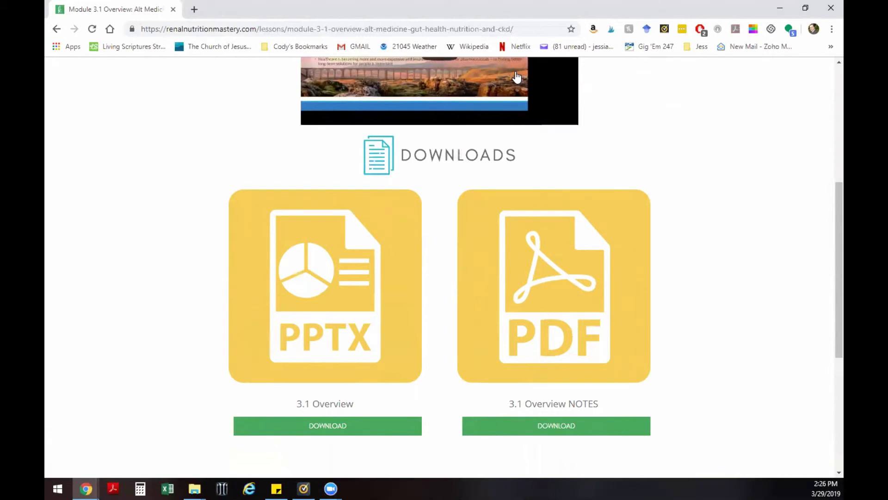
mouse_move(553, 350)
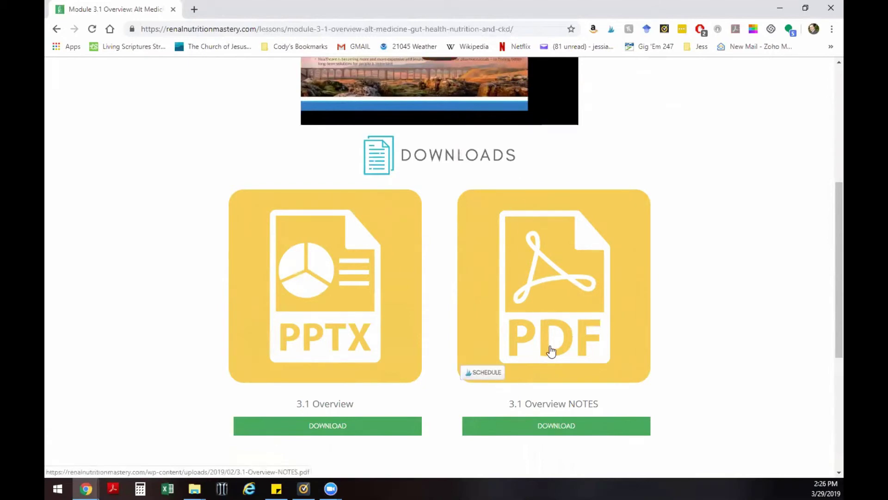
scroll(555, 362, "up", 3)
scroll(552, 351, "up", 1)
- Log out of the course site and open the MNT for CKD Stages 3&4 course page
left_click(595, 72)
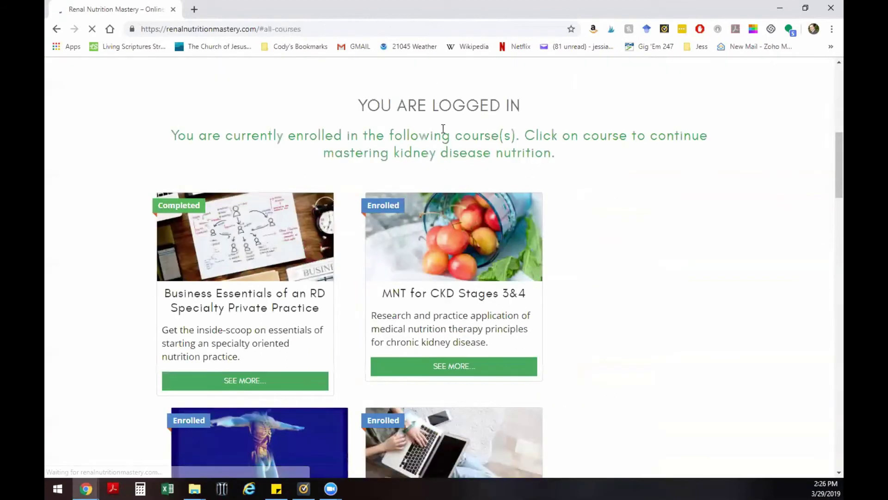
scroll(650, 114, "up", 4)
scroll(698, 80, "up", 2)
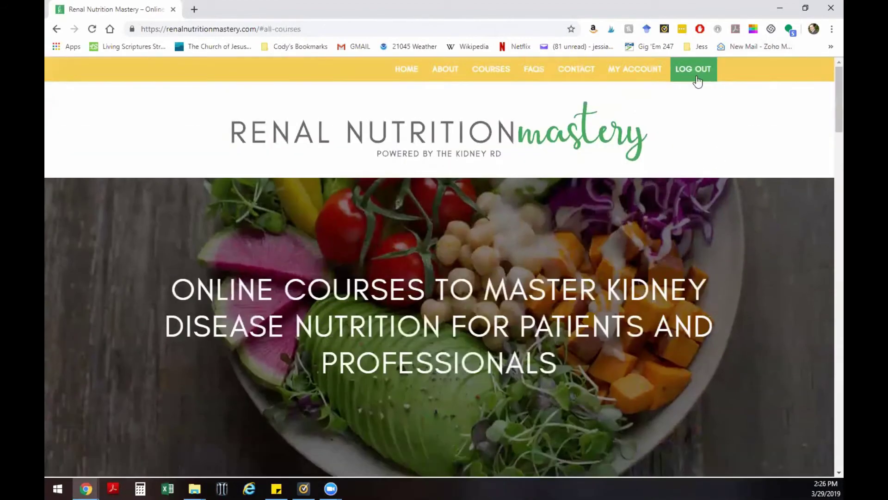
left_click(698, 77)
scroll(468, 198, "down", 3)
scroll(442, 305, "down", 1)
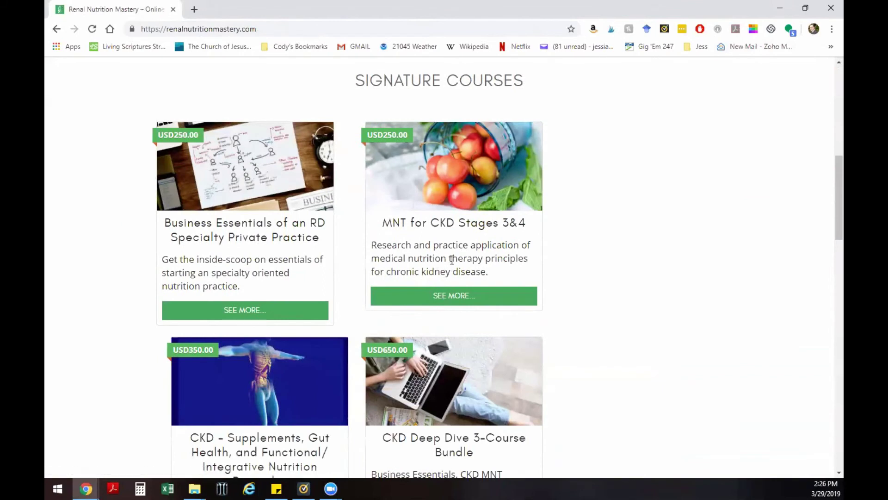
left_click(458, 296)
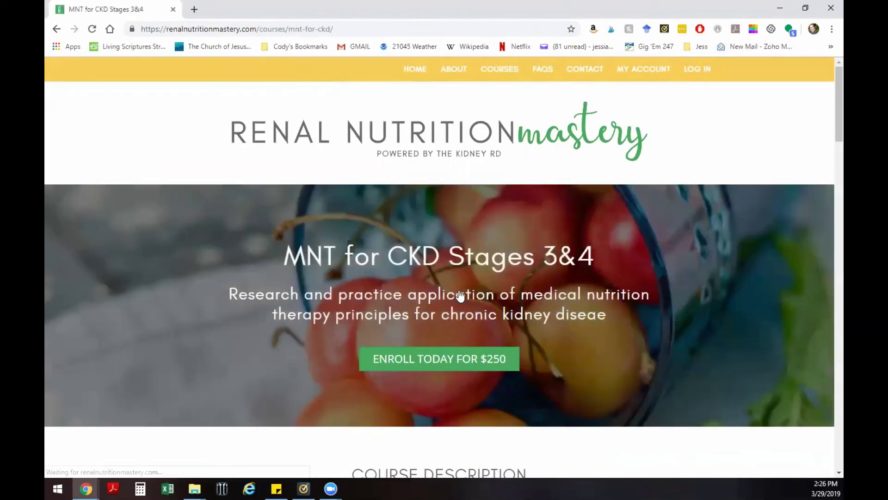
scroll(460, 293, "down", 3)
- Enroll in MNT for CKD Stages 3&4 for $250, add it to the cart, and reach checkout
left_click(465, 195)
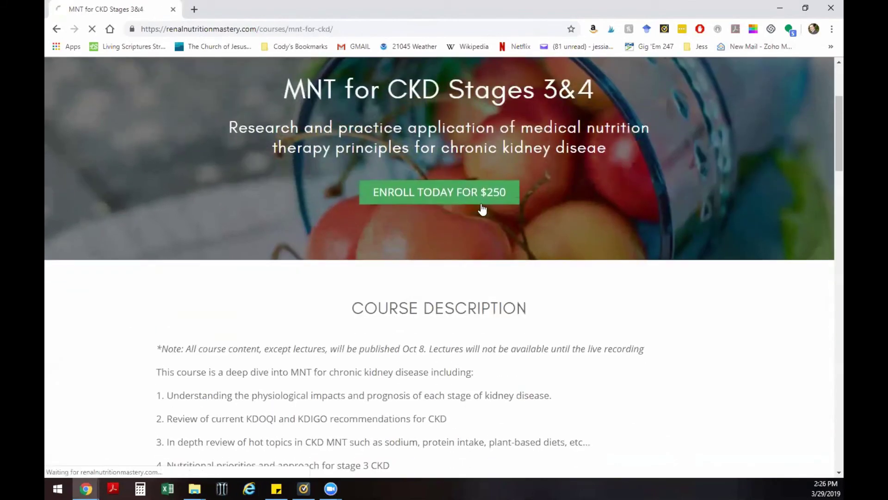
scroll(507, 262, "down", 3)
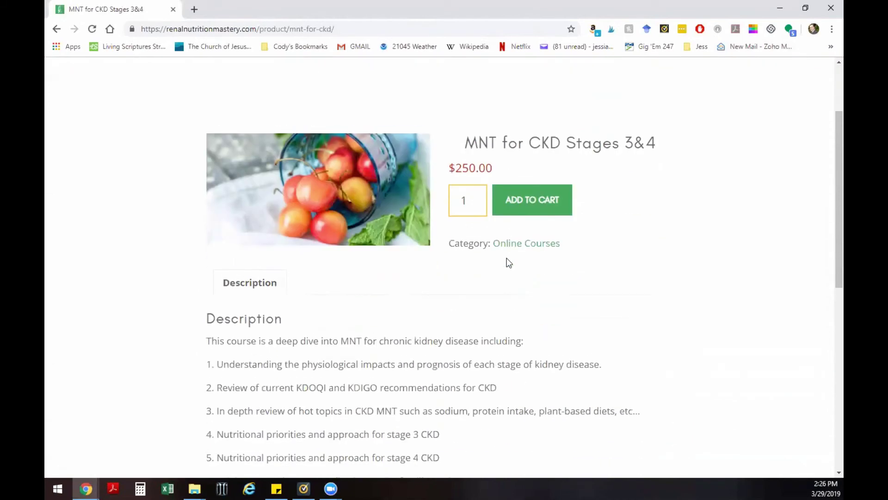
left_click(525, 151)
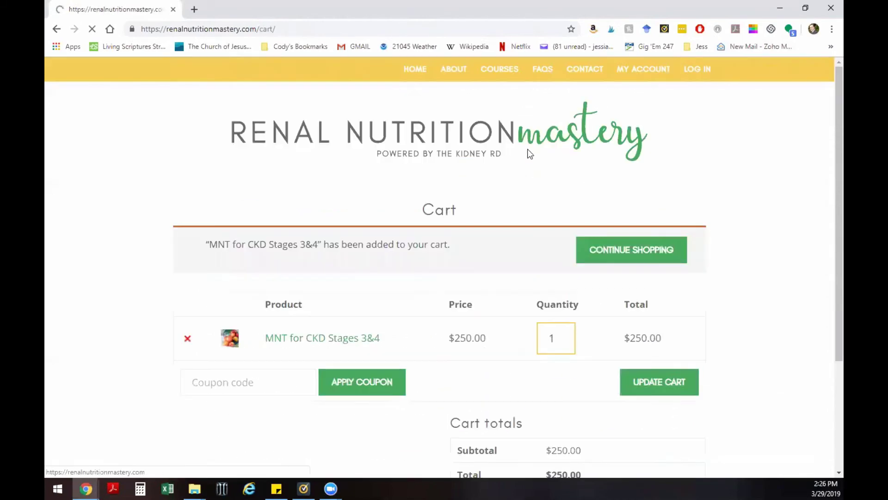
scroll(541, 327, "down", 2)
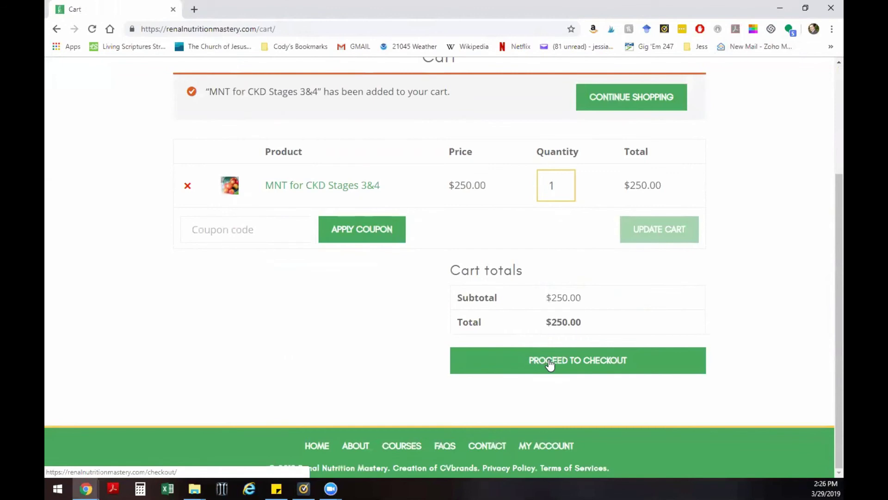
left_click(548, 364)
scroll(299, 278, "up", 1)
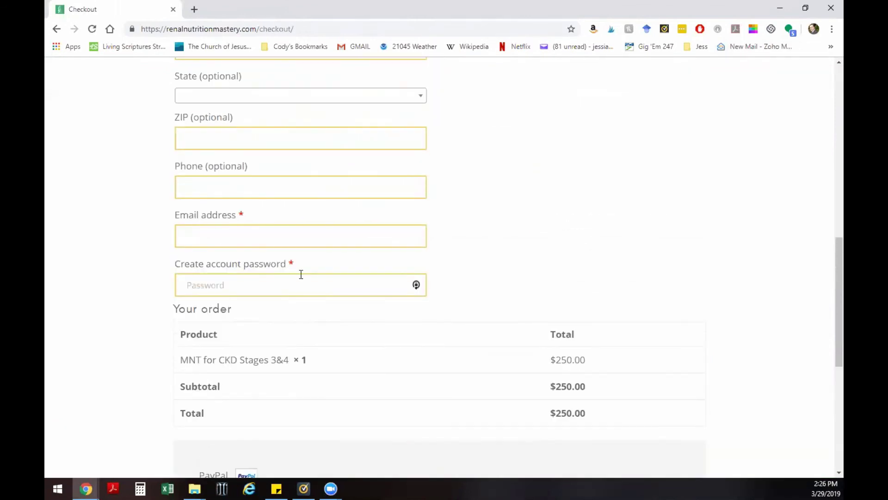
scroll(300, 275, "up", 3)
scroll(301, 274, "down", 5)
scroll(300, 272, "down", 3)
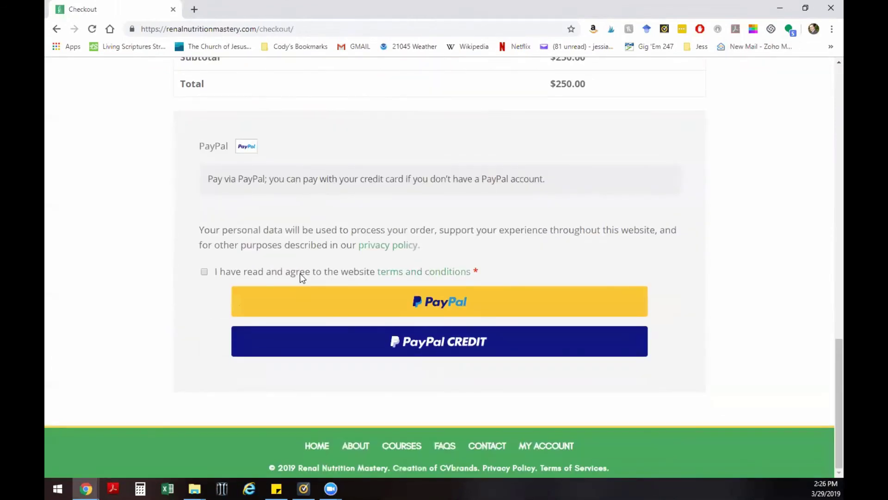